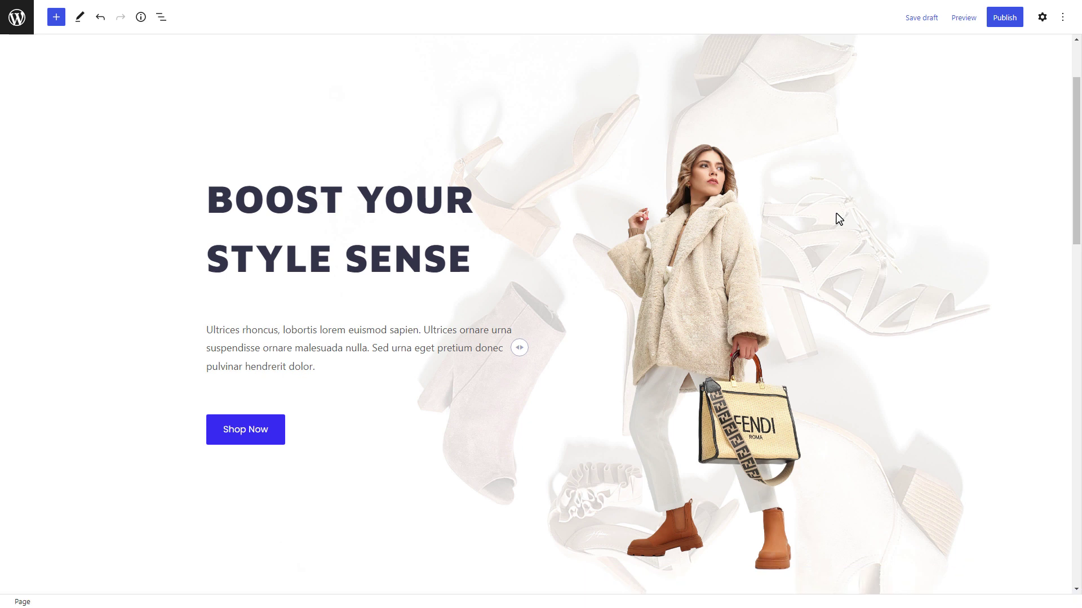
# Insert a Woo Product Grid block below the New Arrivals Products intro.
pyautogui.moveTo(1077, 160); pyautogui.dragTo(1079, 372)
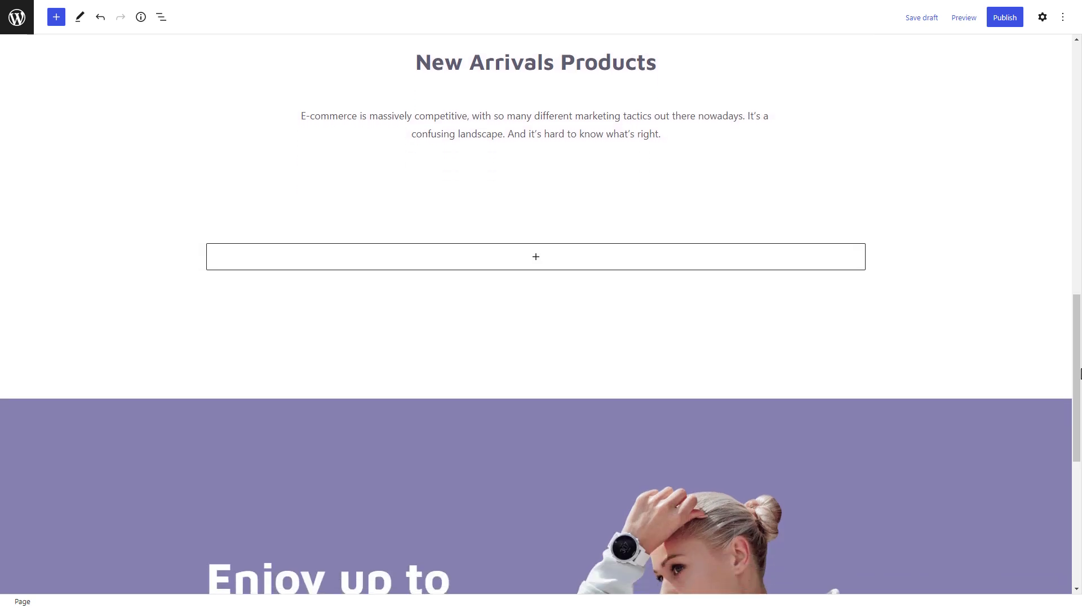
pyautogui.click(536, 259)
pyautogui.write('Woo Product Grid')
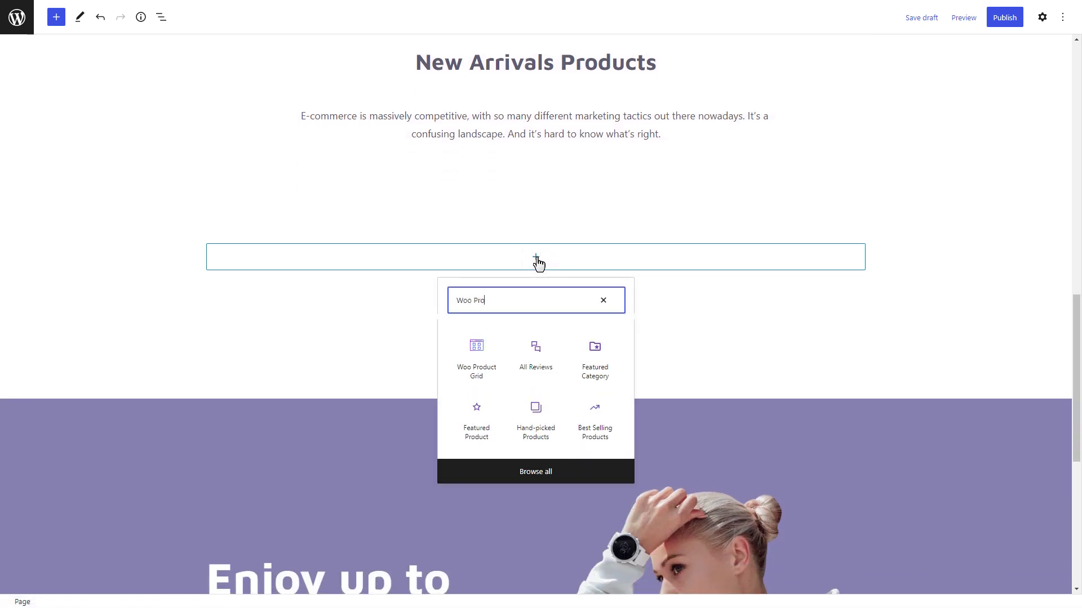
pyautogui.click(483, 352)
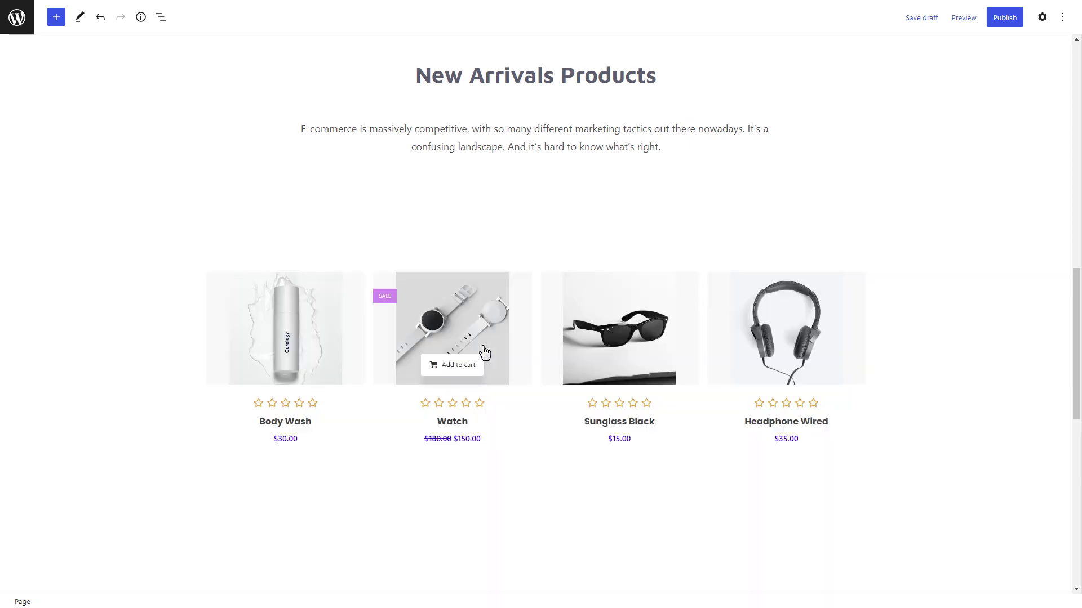
# Show the product grid's block settings and switch its layout to List.
pyautogui.click(551, 290)
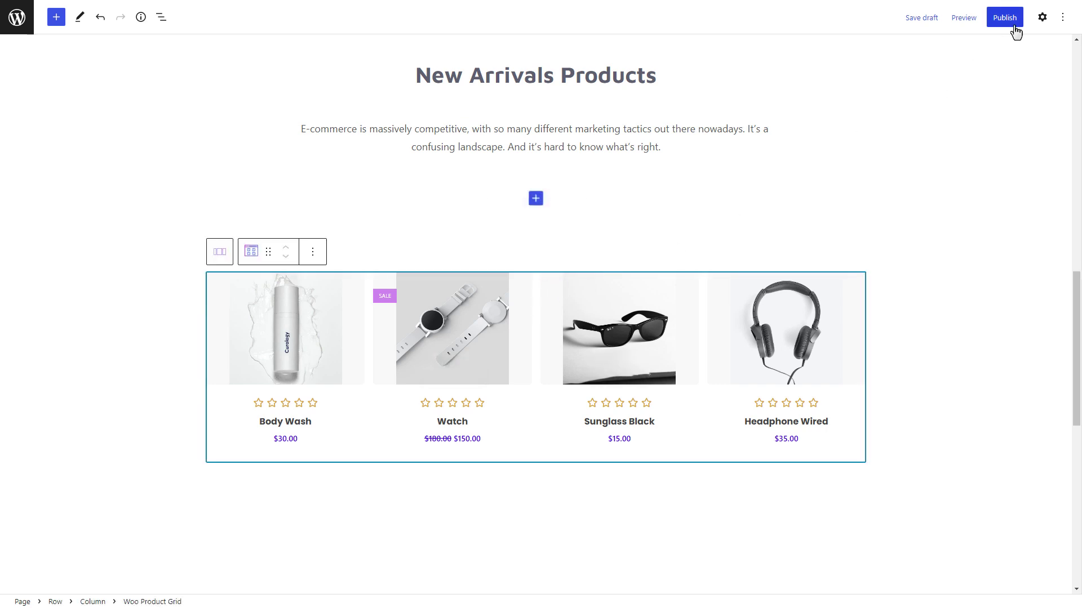
pyautogui.click(1042, 19)
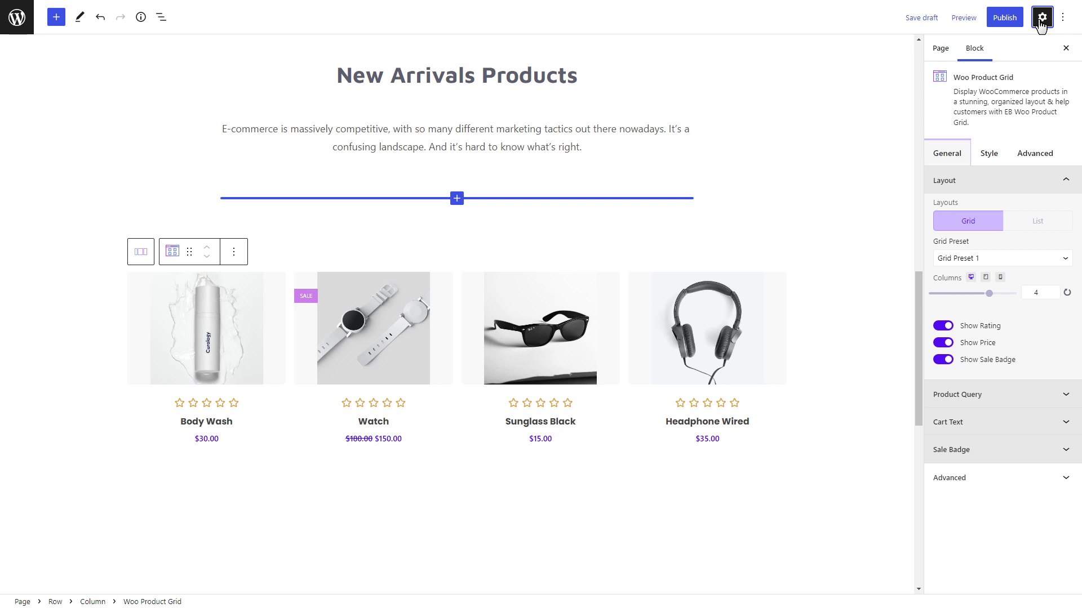
pyautogui.click(1024, 221)
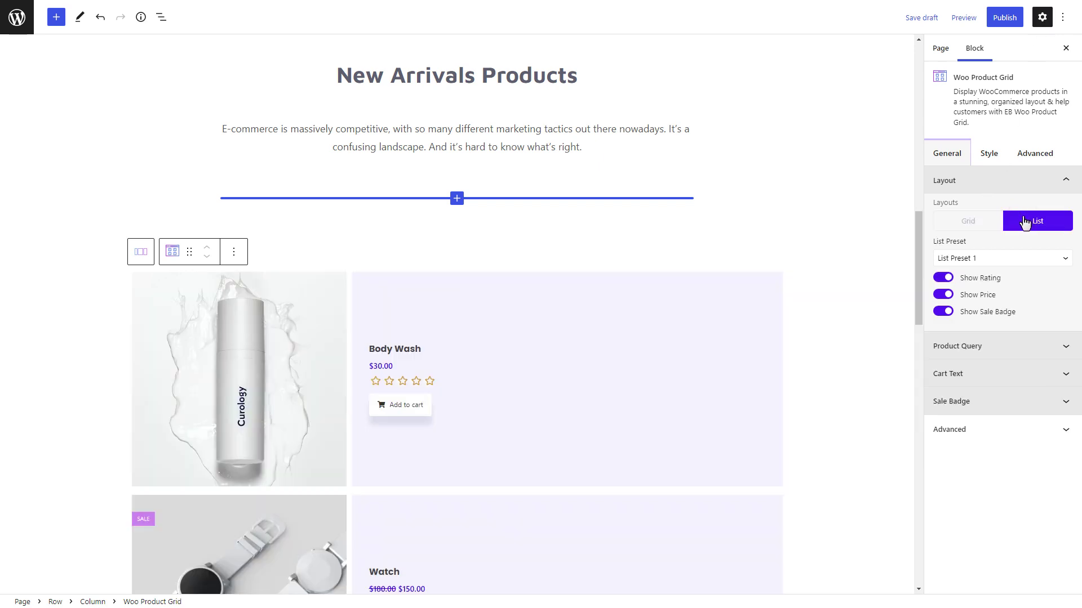
# Switch the products back to Grid layout and apply Grid Preset 2.
pyautogui.moveTo(918, 225)
pyautogui.mouseDown()
pyautogui.moveTo(919, 353)
pyautogui.moveTo(935, 228)
pyautogui.mouseUp()
pyautogui.click(982, 224)
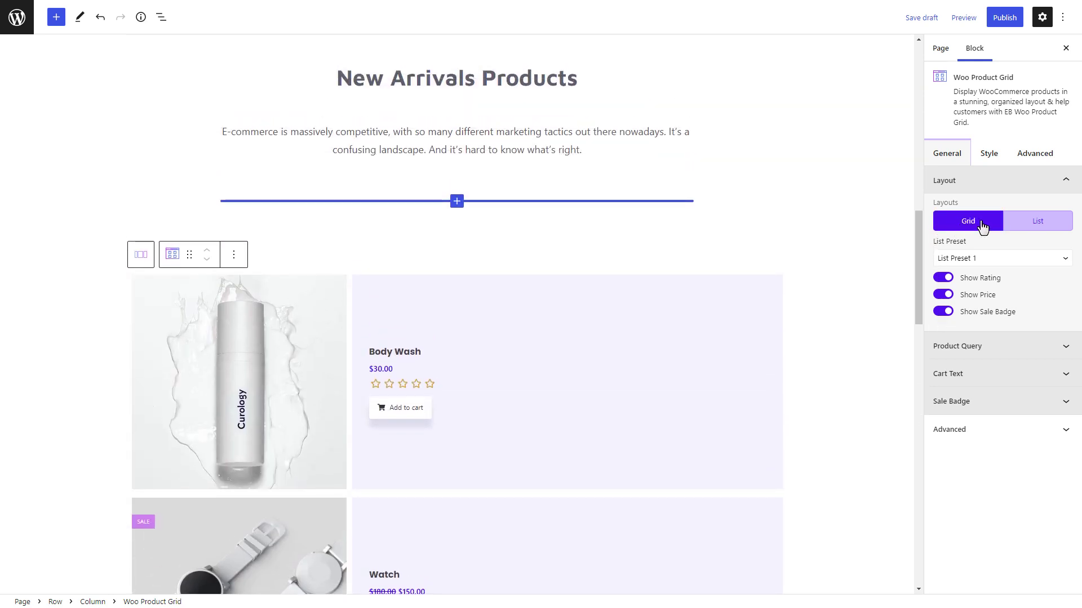
pyautogui.click(1047, 261)
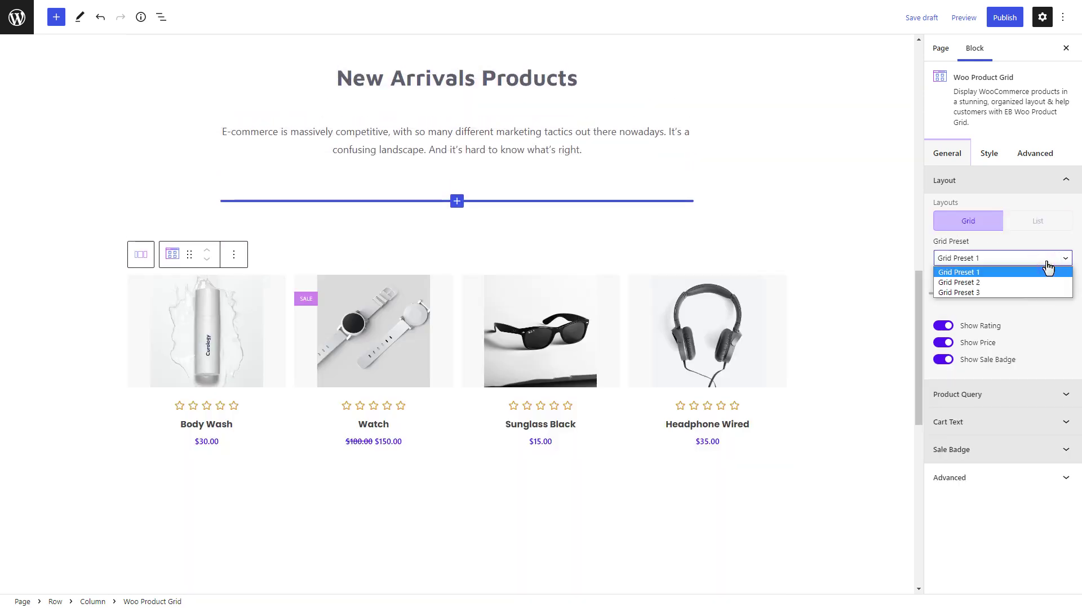
pyautogui.click(982, 292)
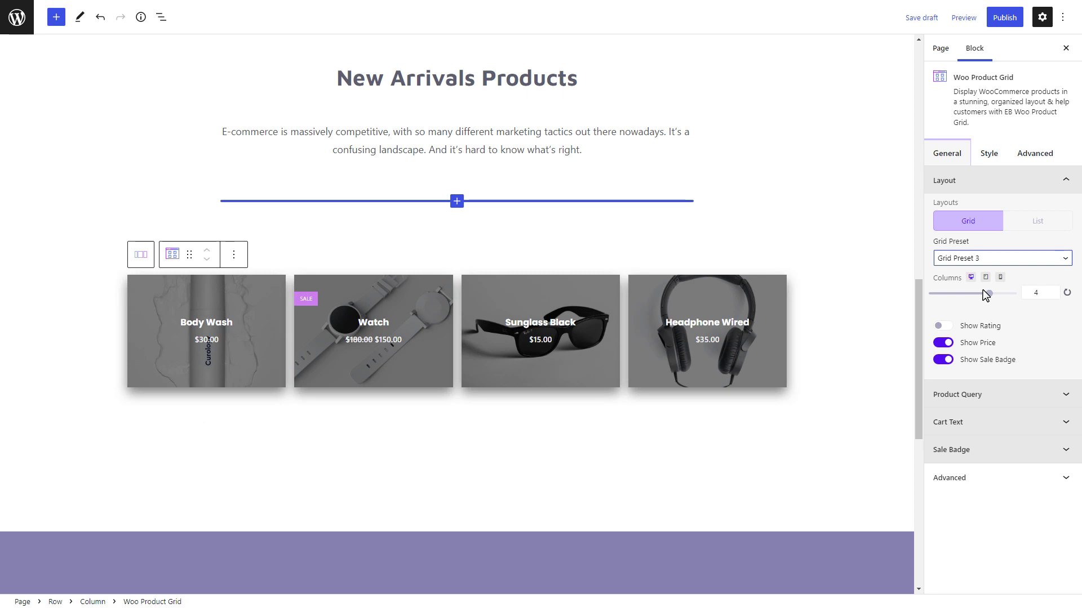
pyautogui.click(991, 261)
pyautogui.click(986, 283)
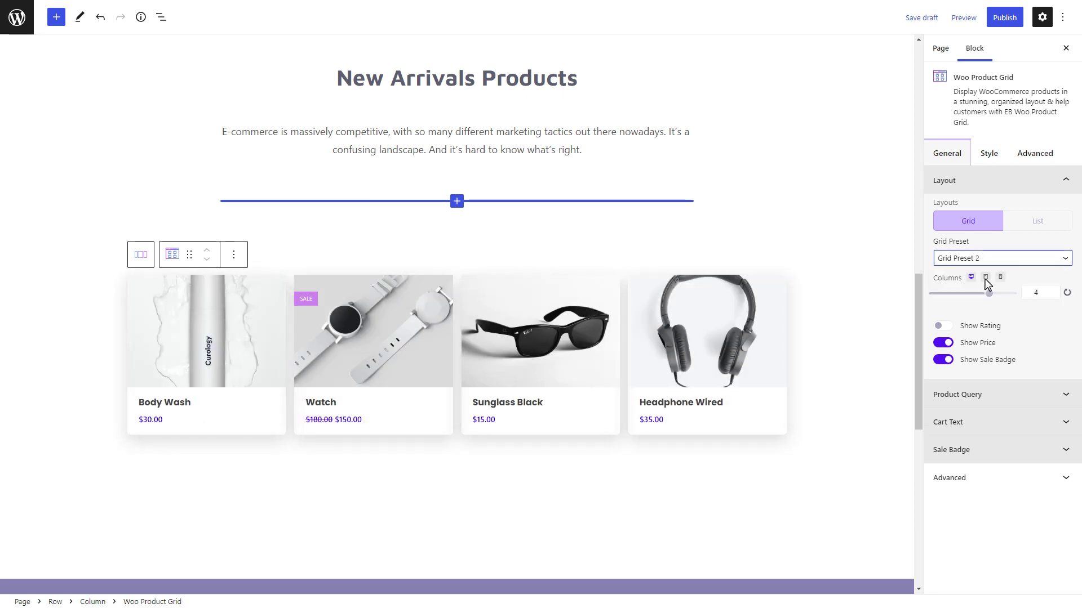
# Turn on star ratings and set the grid to three columns.
pyautogui.click(949, 330)
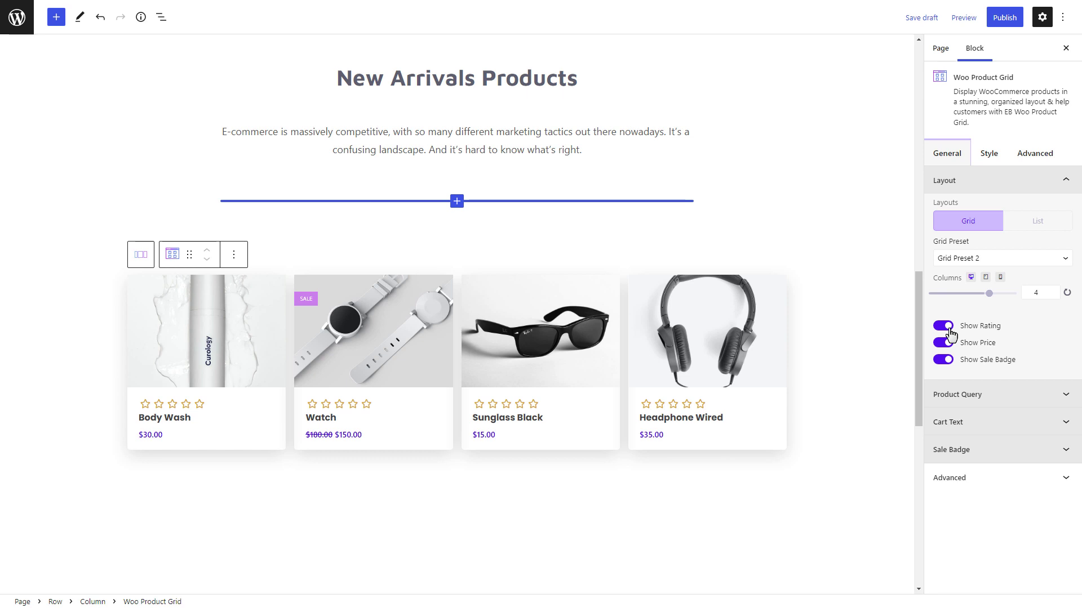
pyautogui.click(1049, 295)
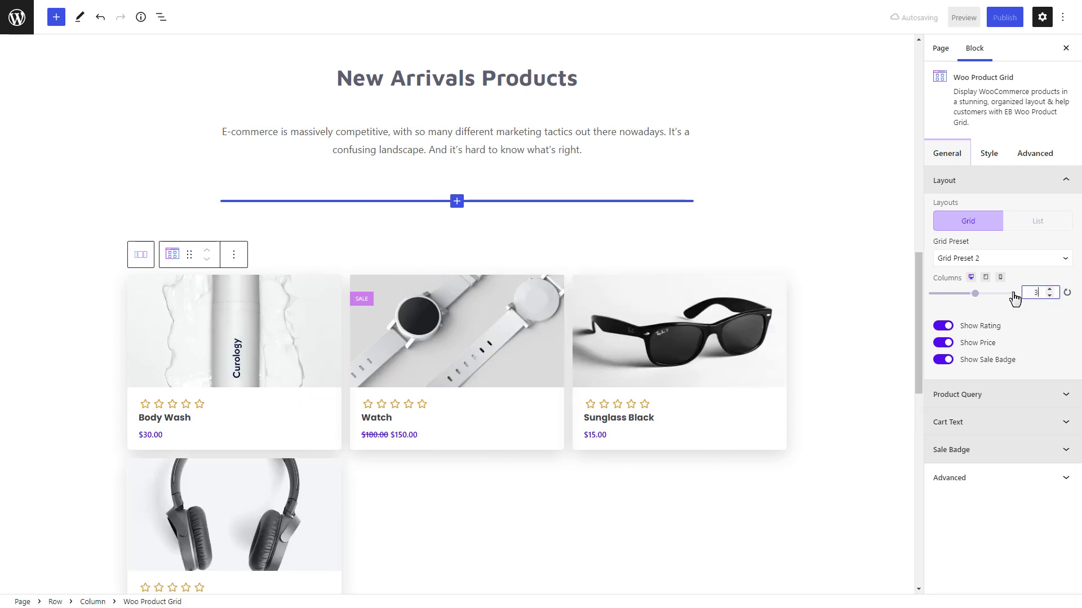
pyautogui.click(969, 400)
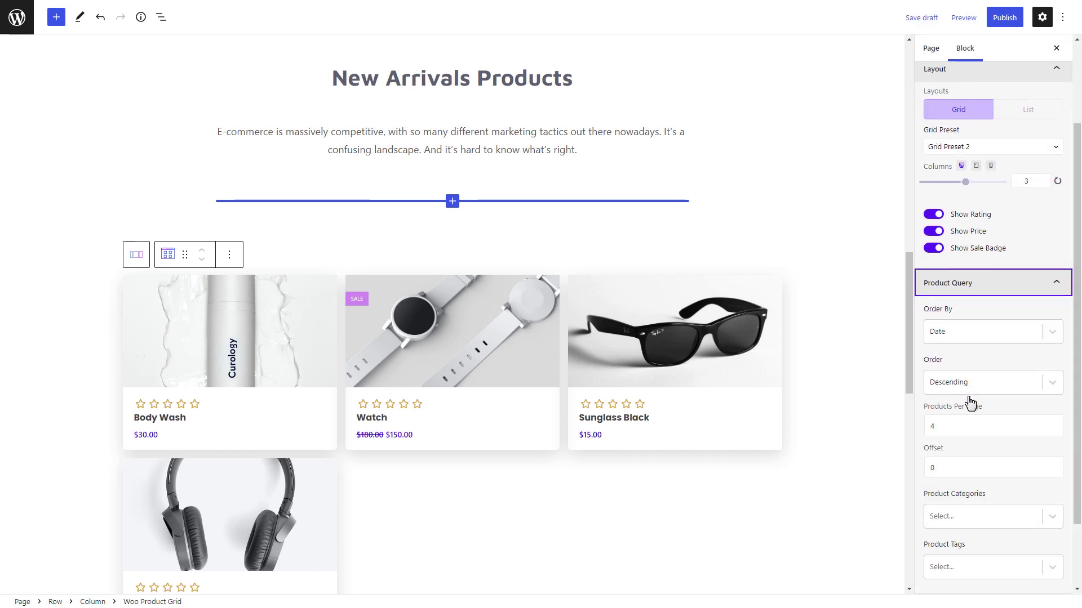
# Set the query to 9 products per page, ordered by Product ID, in the Fashion category.
pyautogui.moveTo(956, 425); pyautogui.dragTo(914, 425)
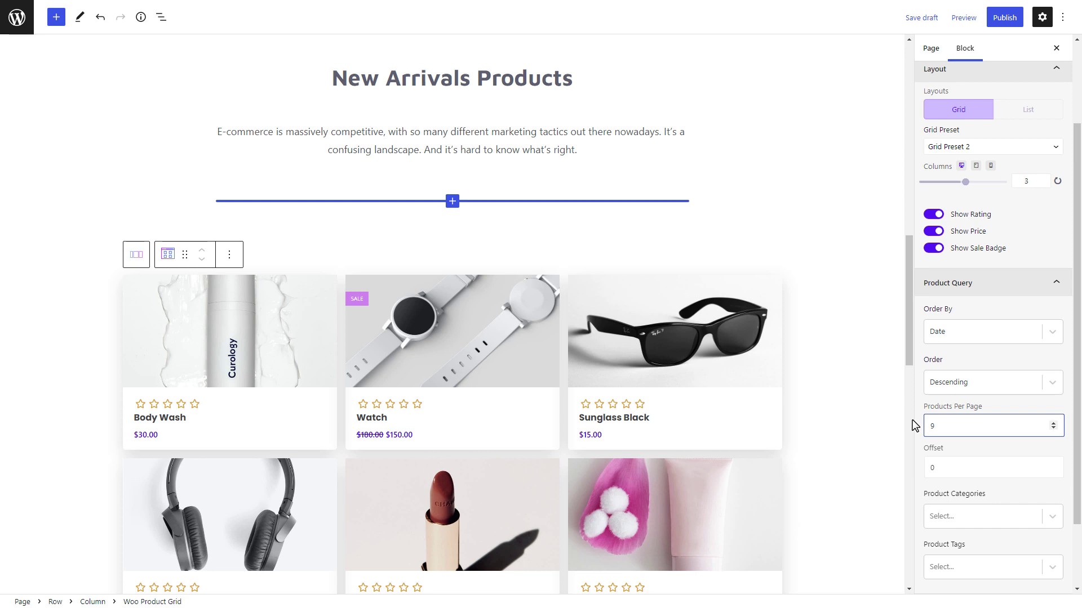
pyautogui.click(1048, 332)
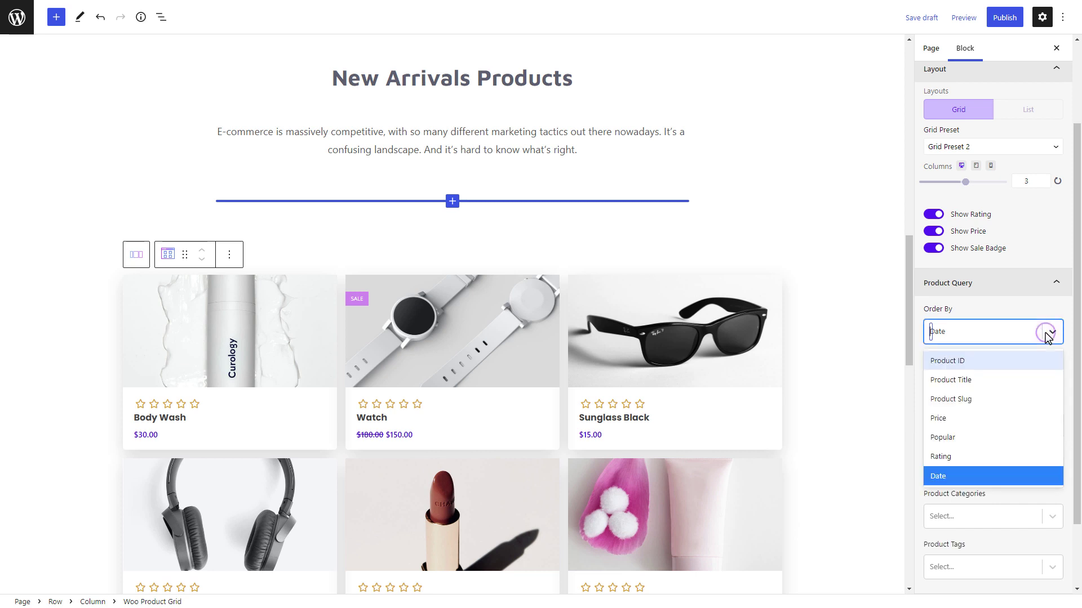
pyautogui.click(977, 361)
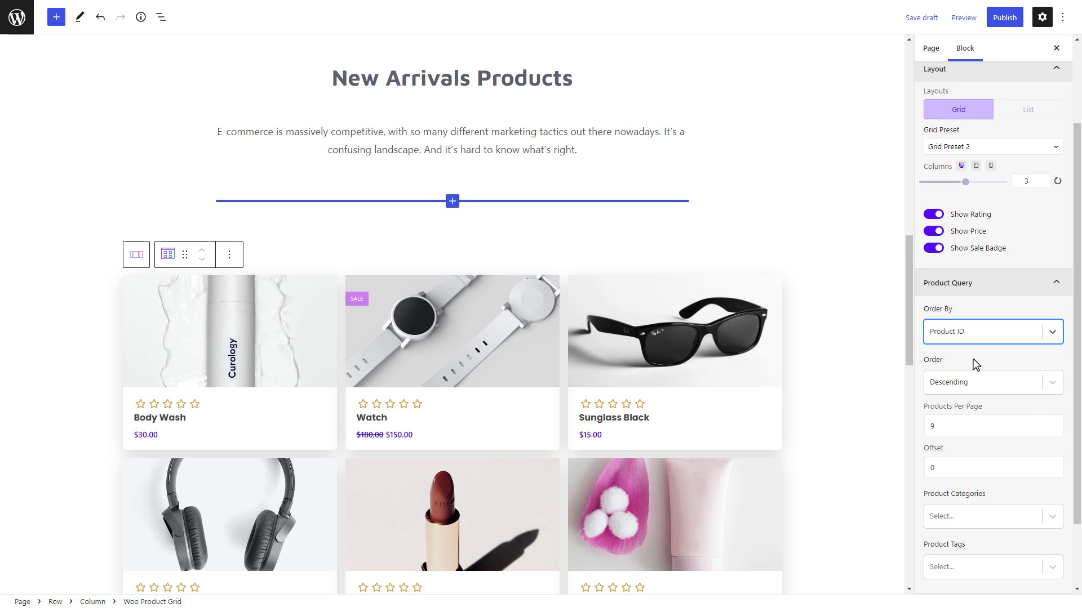
pyautogui.click(1048, 516)
pyautogui.click(953, 544)
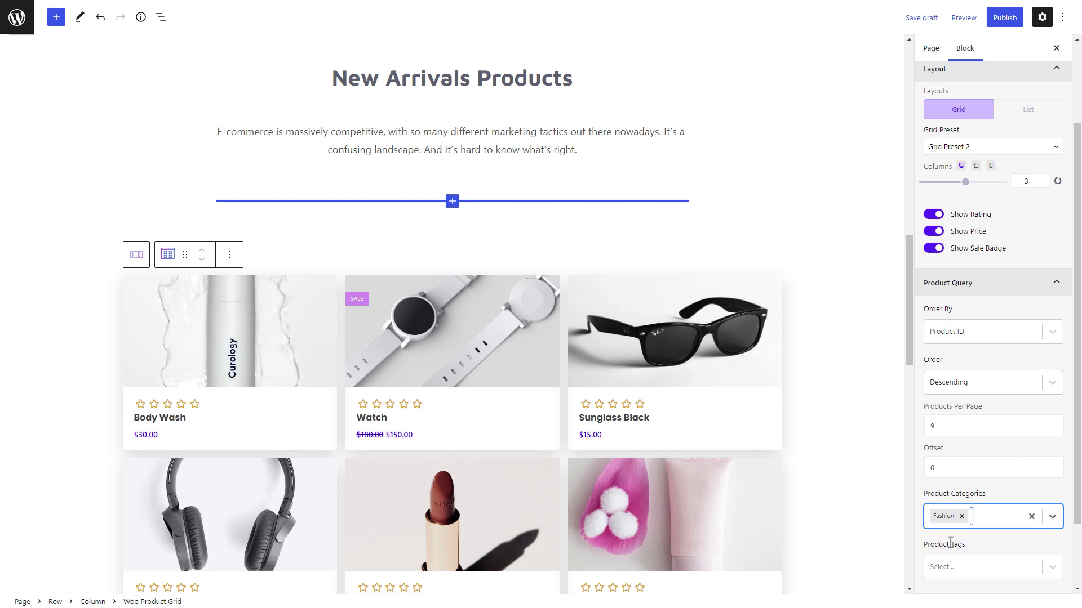
pyautogui.scroll(-2, 952, 545)
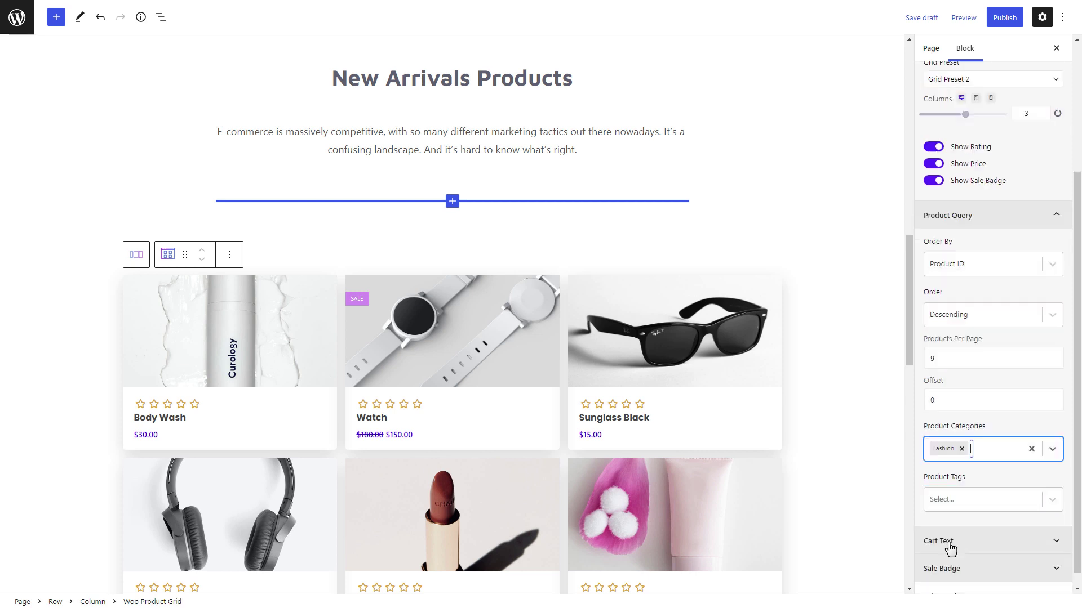
pyautogui.click(996, 530)
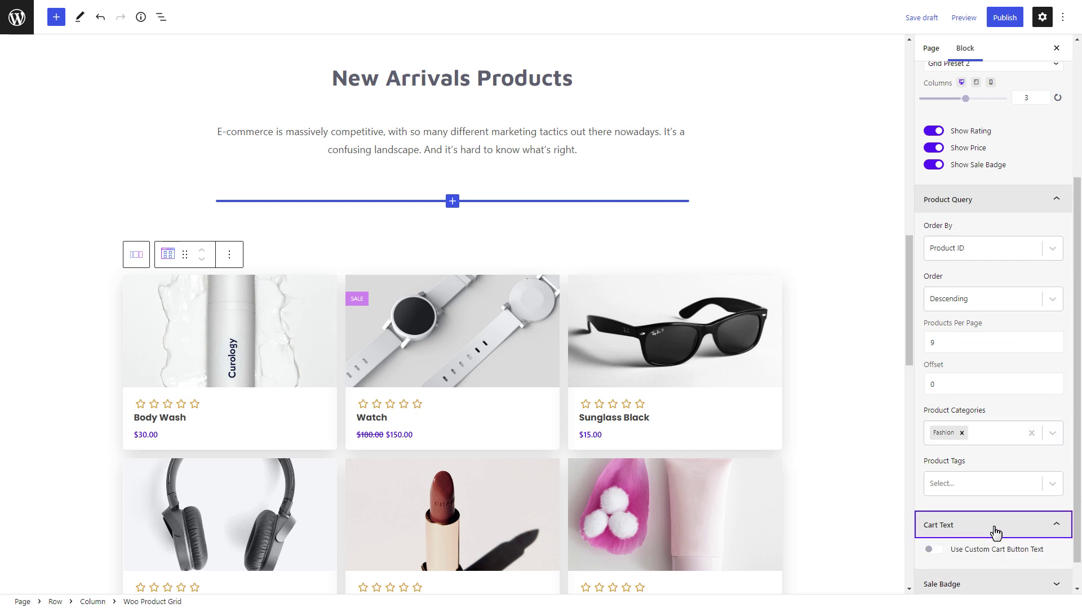
# Enable custom cart button text and edit the simple and variable product button labels.
pyautogui.click(933, 550)
pyautogui.scroll(-4, 937, 550)
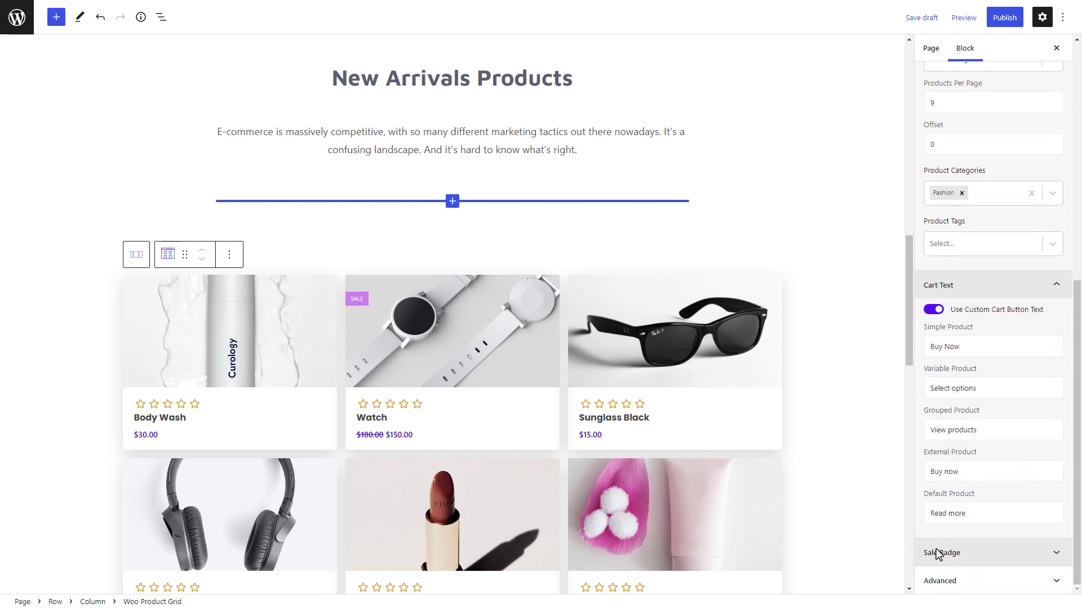
pyautogui.moveTo(974, 351); pyautogui.dragTo(920, 354)
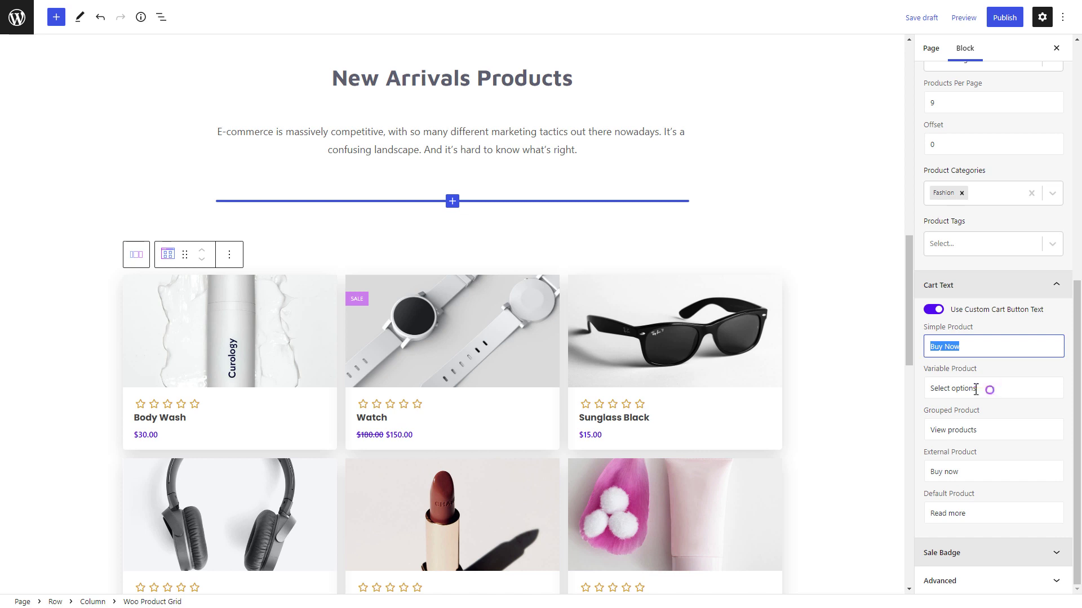
pyautogui.moveTo(975, 389); pyautogui.dragTo(919, 392)
# Align the sale badge left and change its text from 'Sale' to 'On Sale'.
pyautogui.click(997, 552)
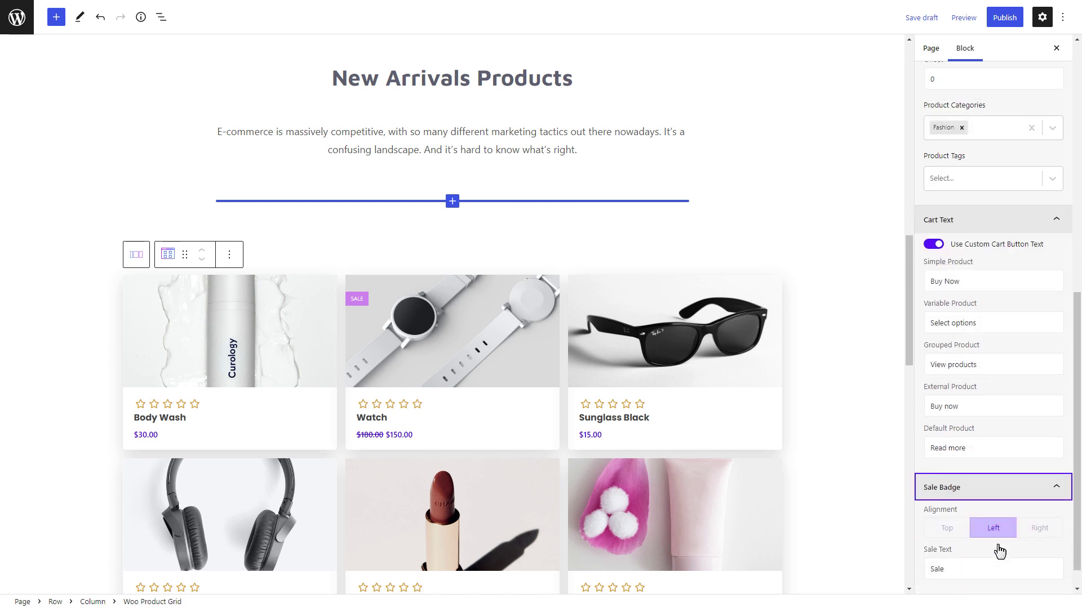
pyautogui.click(990, 530)
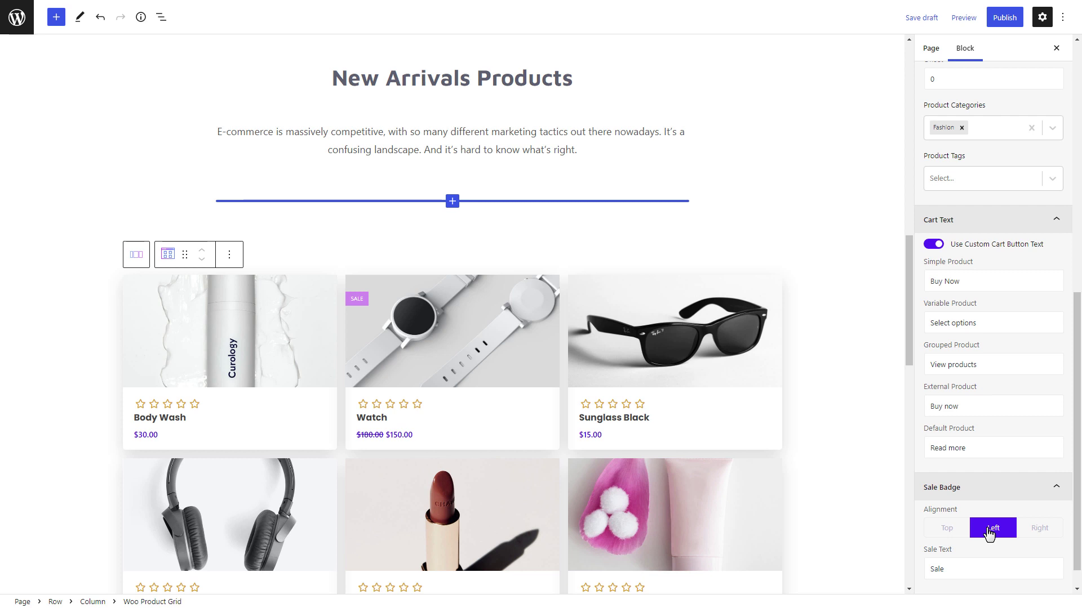
pyautogui.moveTo(913, 315); pyautogui.dragTo(917, 368)
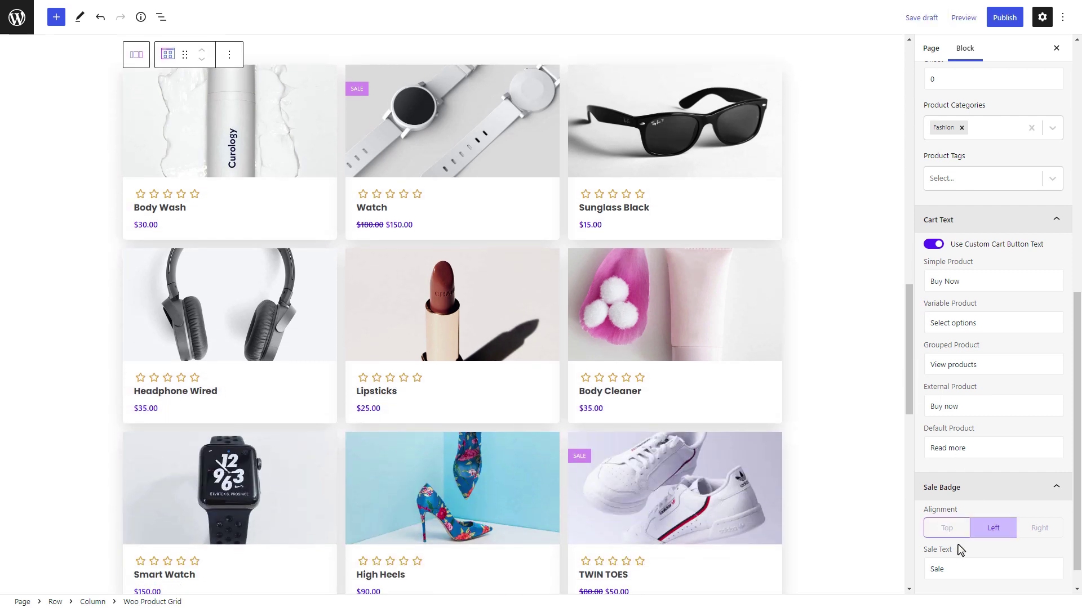
pyautogui.doubleClick(952, 569)
pyautogui.write('On')
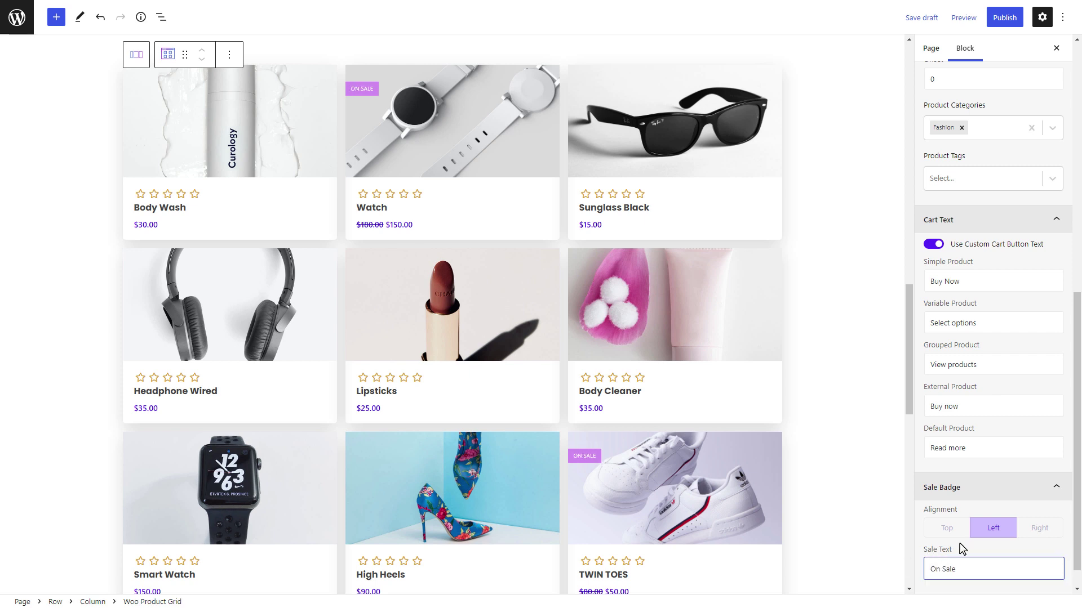
pyautogui.scroll(9, 960, 542)
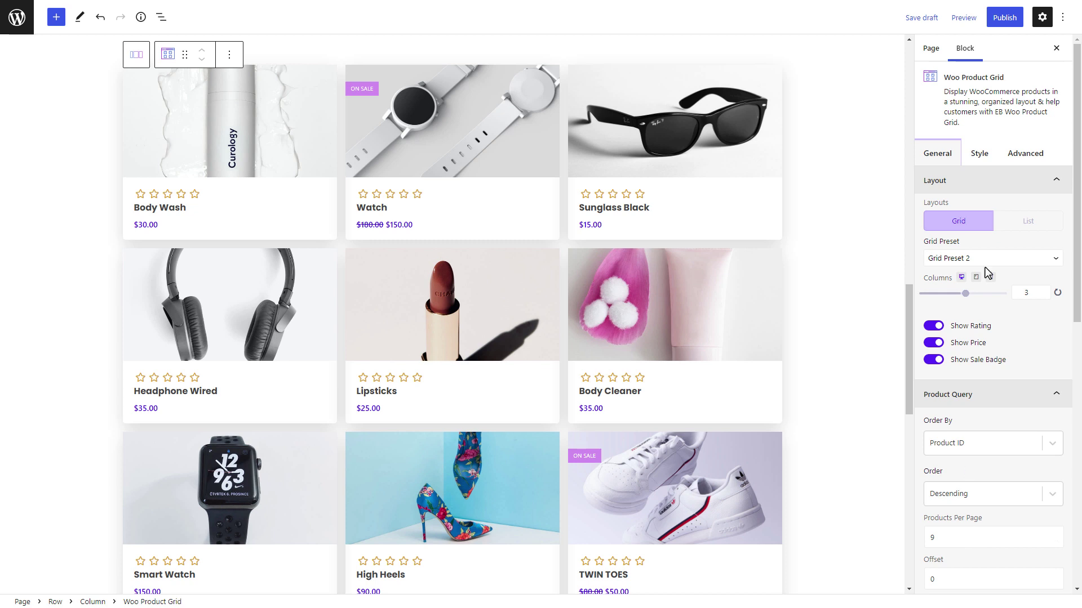
pyautogui.click(988, 162)
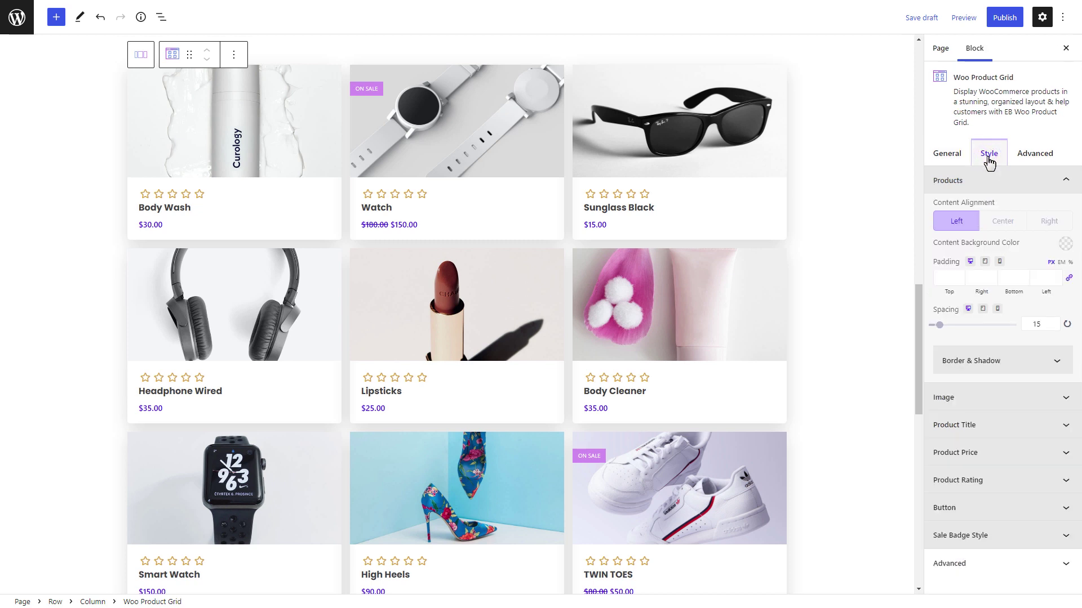
# Center the product card content and set the spacing to 30.
pyautogui.click(1005, 222)
pyautogui.click(960, 225)
pyautogui.click(1001, 222)
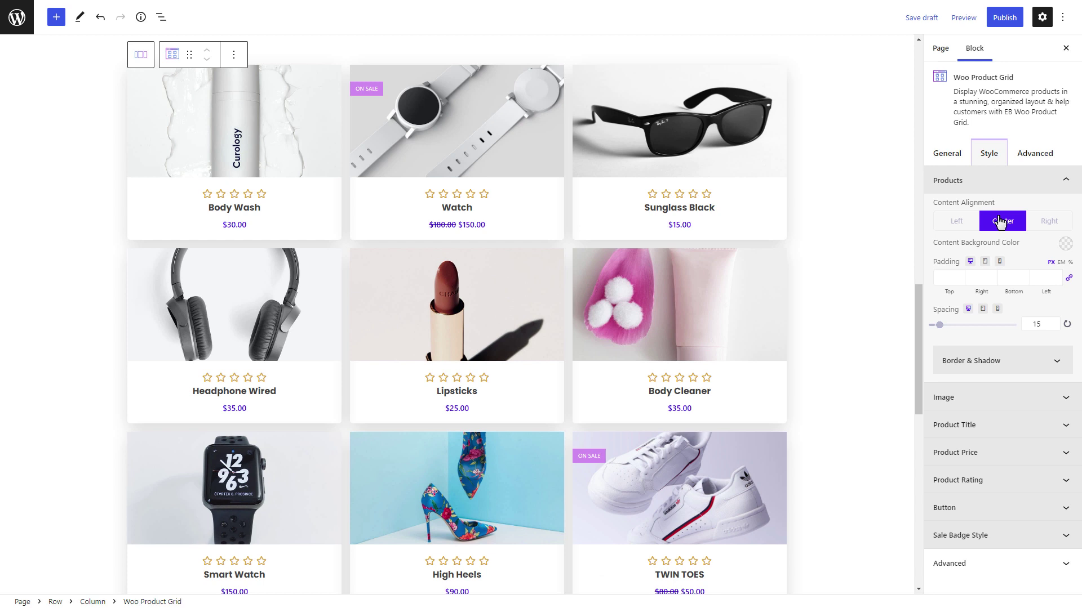
pyautogui.doubleClick(1037, 324)
pyautogui.write('30')
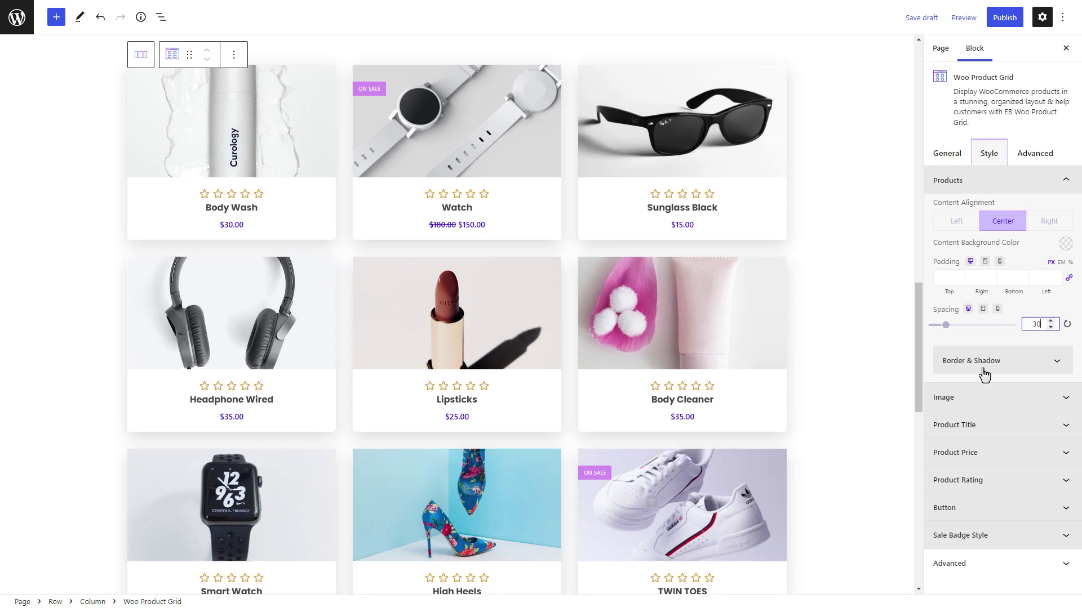
# Enable auto height for product images and select the image wrapper padding field.
pyautogui.click(983, 398)
pyautogui.click(933, 491)
pyautogui.click(926, 517)
# Set the image wrapper padding to 10.
pyautogui.write('10')
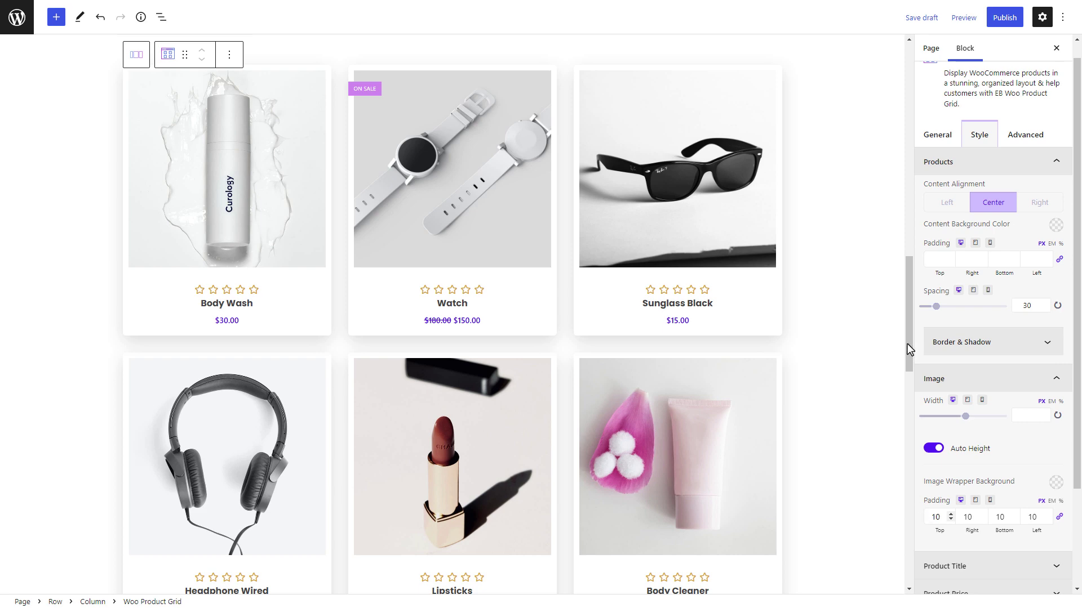
pyautogui.scroll(-6, 908, 346)
pyautogui.scroll(5, 914, 332)
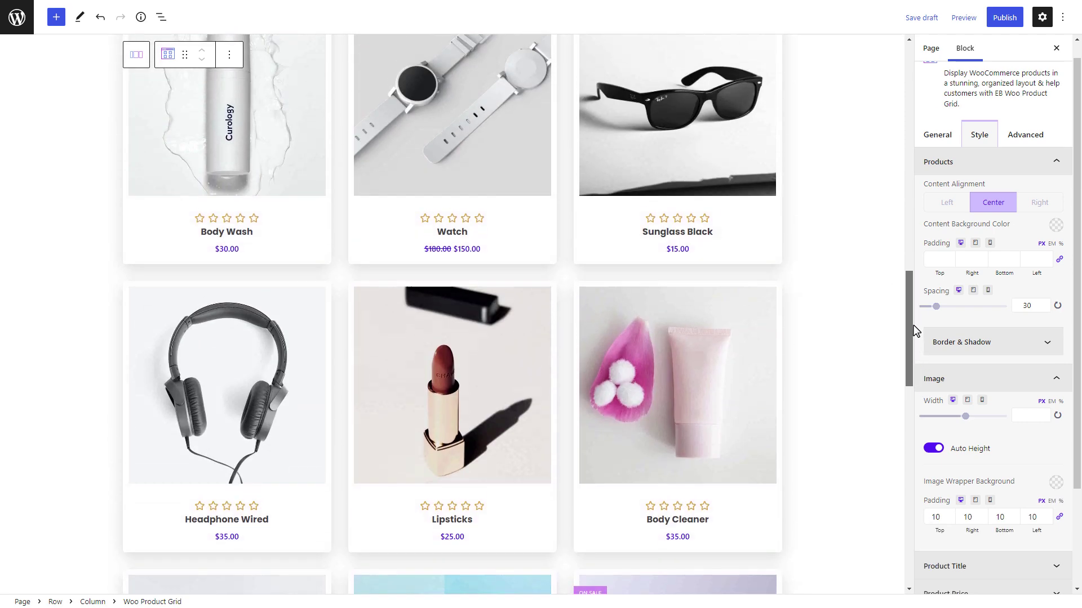
pyautogui.scroll(1, 914, 331)
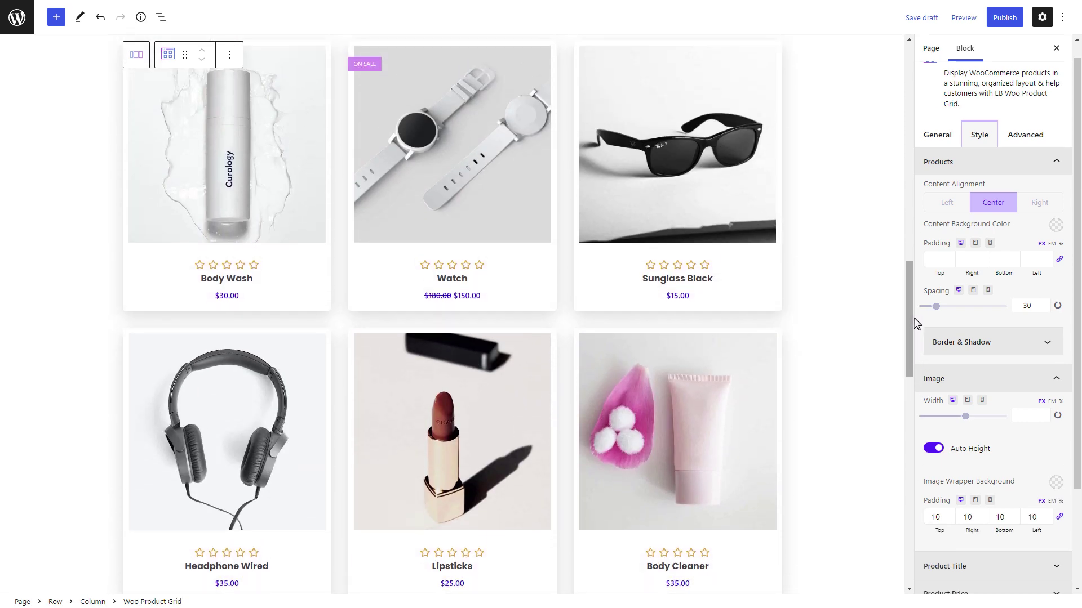
pyautogui.scroll(-2, 1008, 431)
# Set the product title typography to Maven Pro at size 17.
pyautogui.click(982, 442)
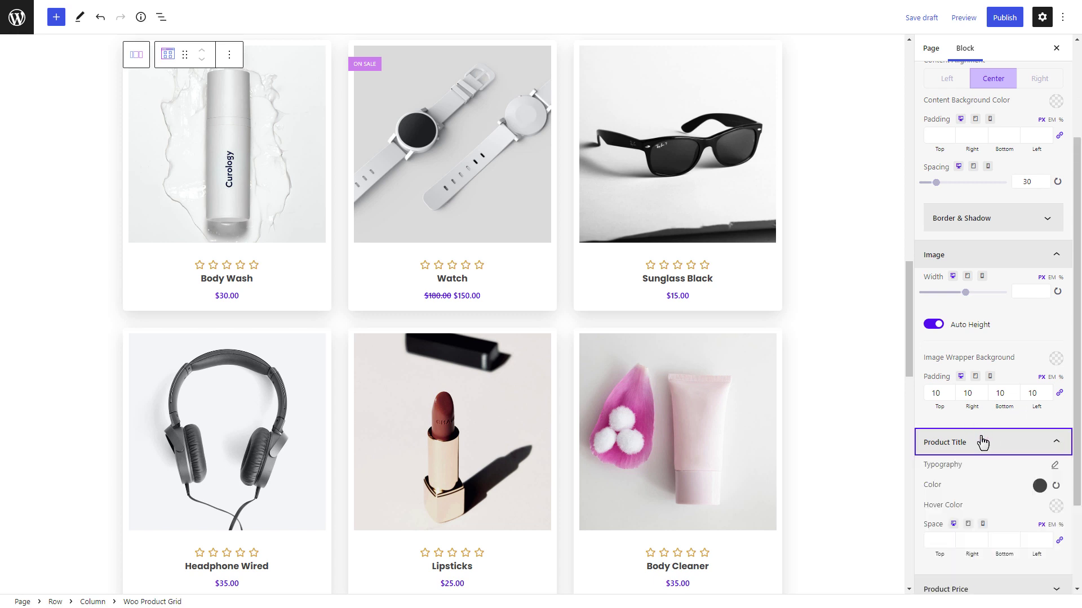
pyautogui.click(1054, 465)
pyautogui.click(1016, 199)
pyautogui.click(1017, 205)
pyautogui.write('17')
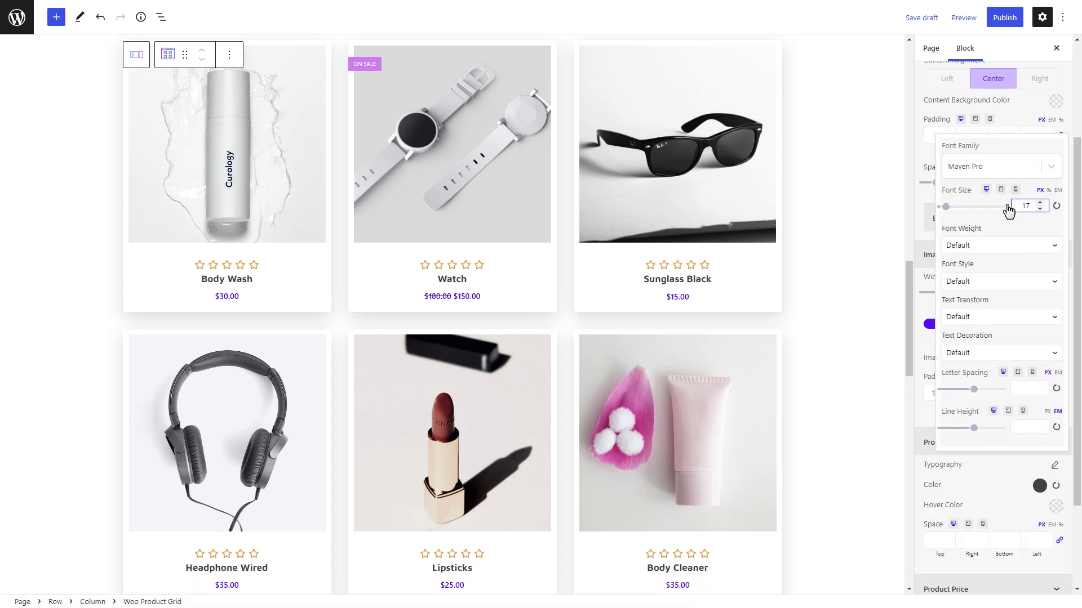
pyautogui.click(1056, 468)
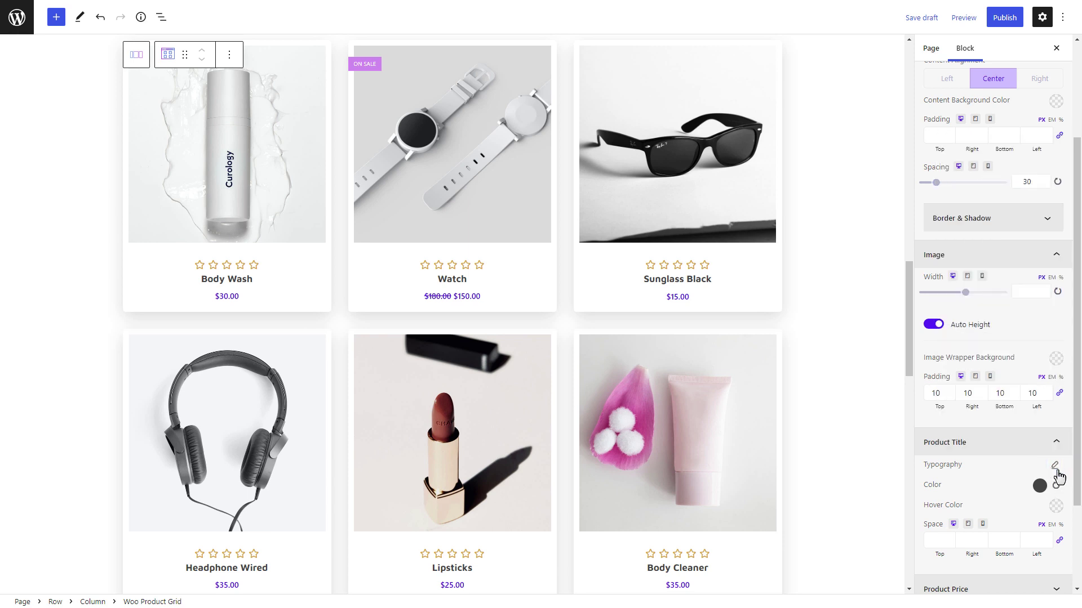
# Set the product price typography to Poppins at size 16.
pyautogui.scroll(-2, 1008, 476)
pyautogui.click(1005, 475)
pyautogui.click(1055, 486)
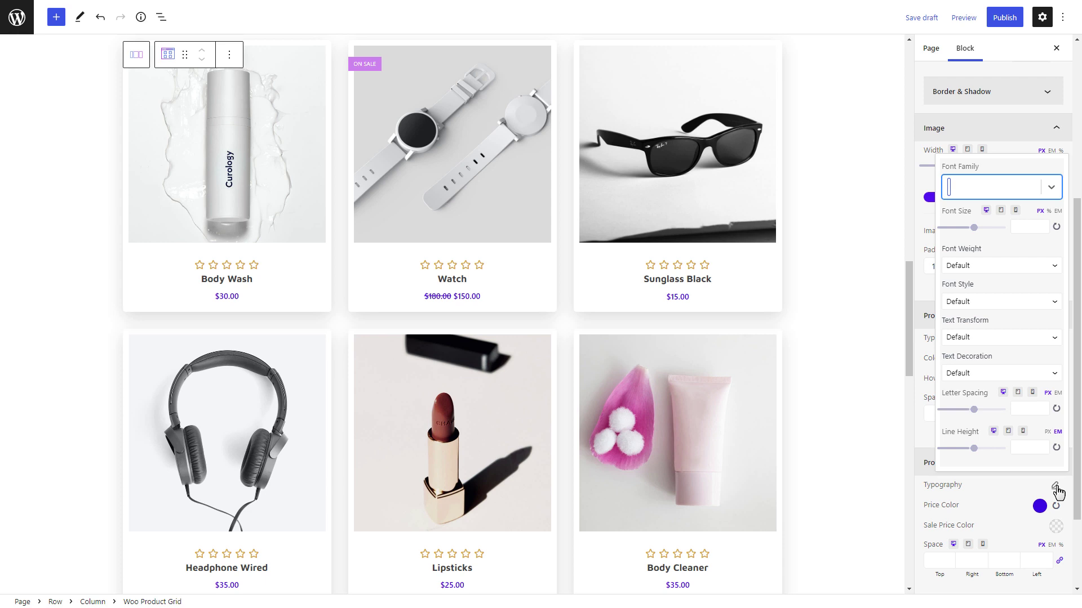
pyautogui.write('Pop')
pyautogui.click(995, 273)
pyautogui.click(1020, 227)
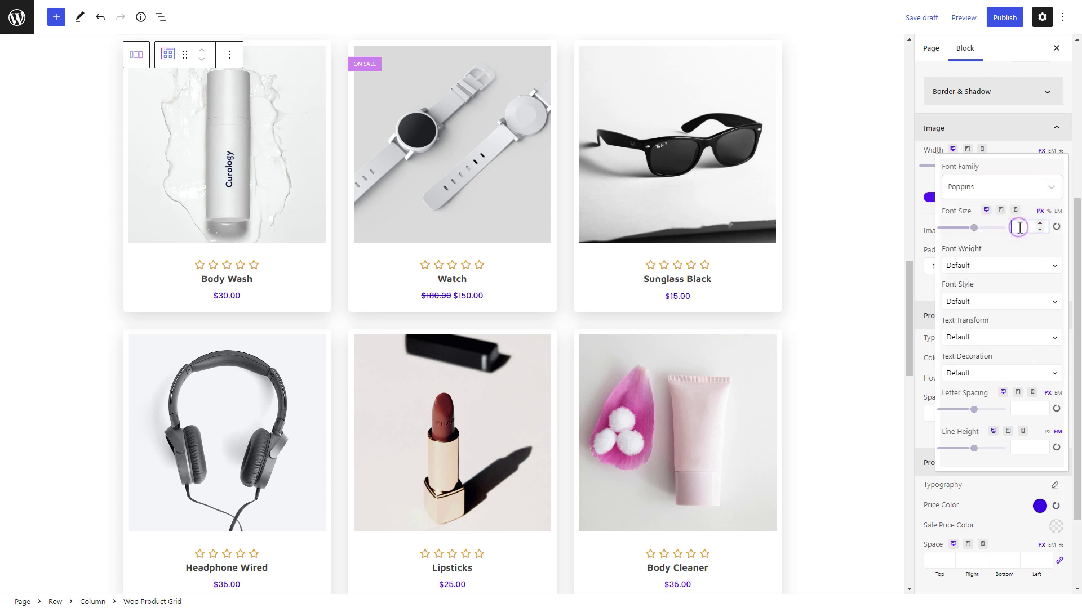
pyautogui.write('16')
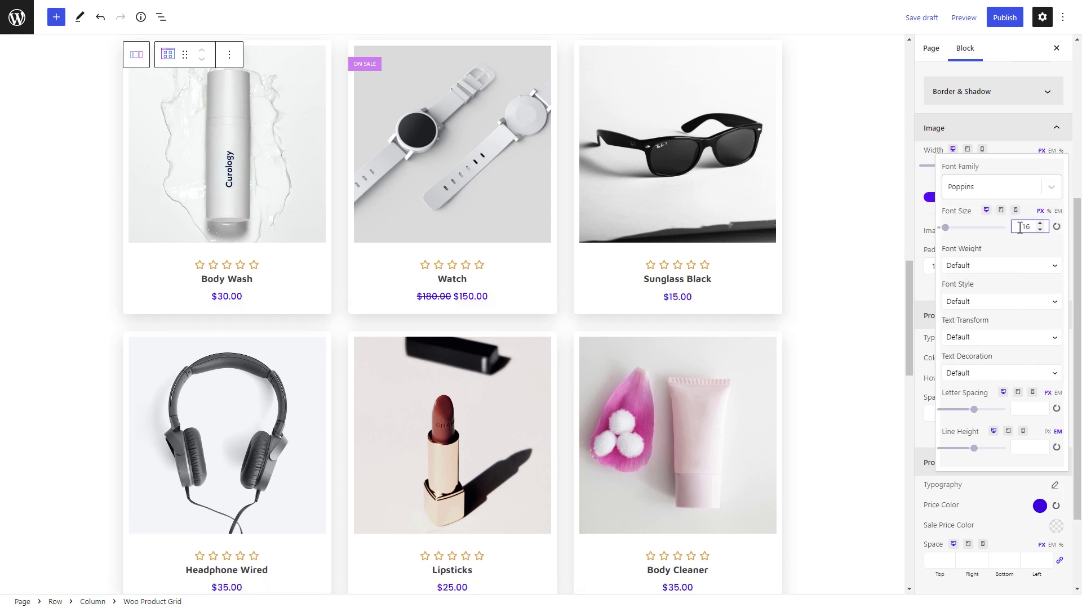
pyautogui.click(1038, 506)
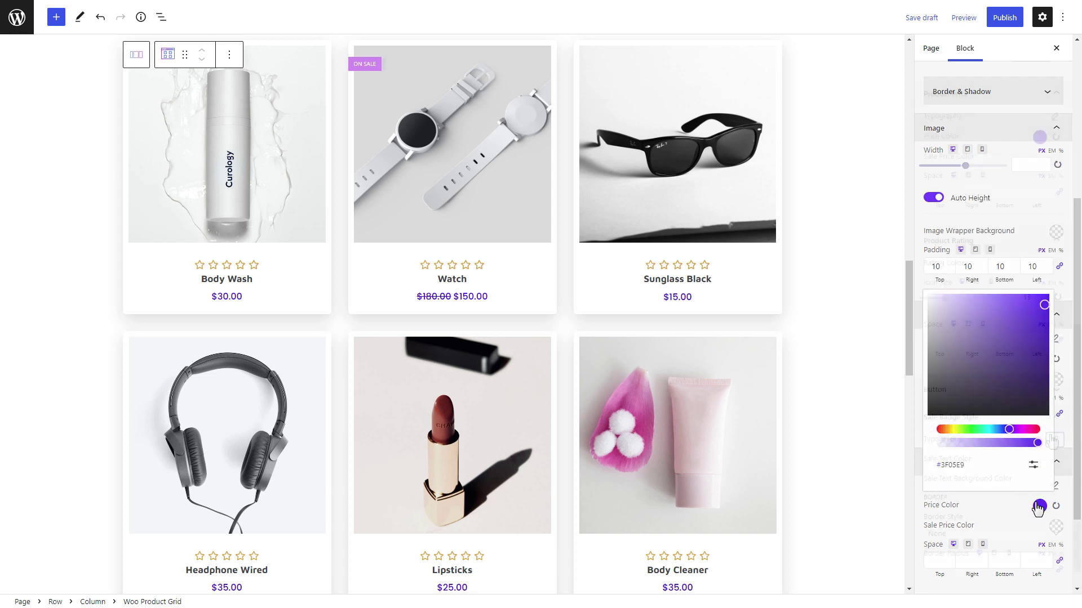
# Give the sale badge text a purple background using a pasted hex colour.
pyautogui.scroll(-6, 1053, 442)
pyautogui.click(1055, 480)
pyautogui.click(1050, 439)
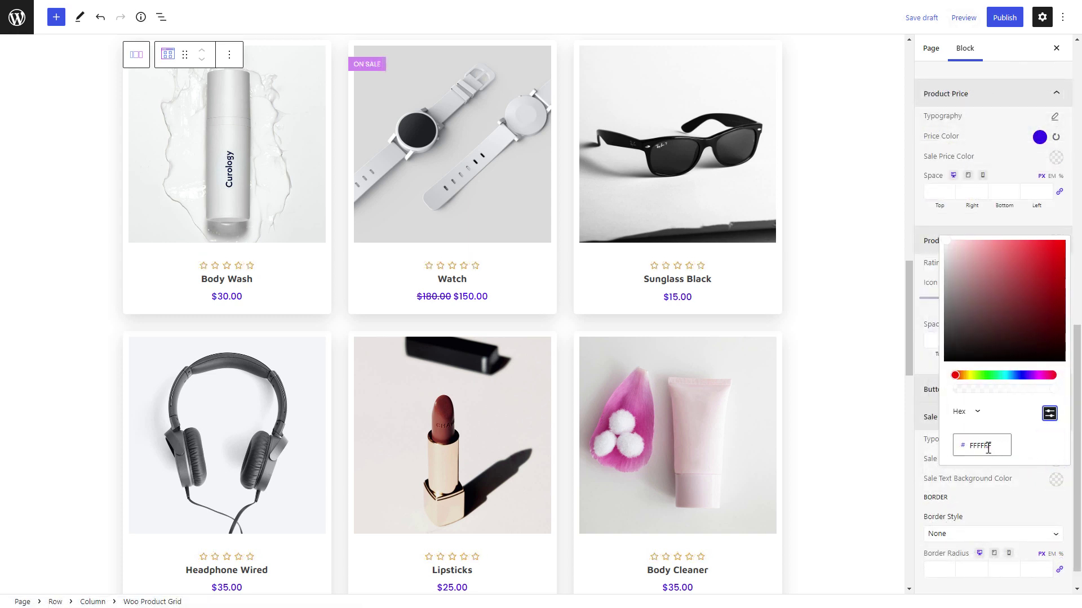
pyautogui.hotkey('ctrl', 'v')
pyautogui.click(1038, 479)
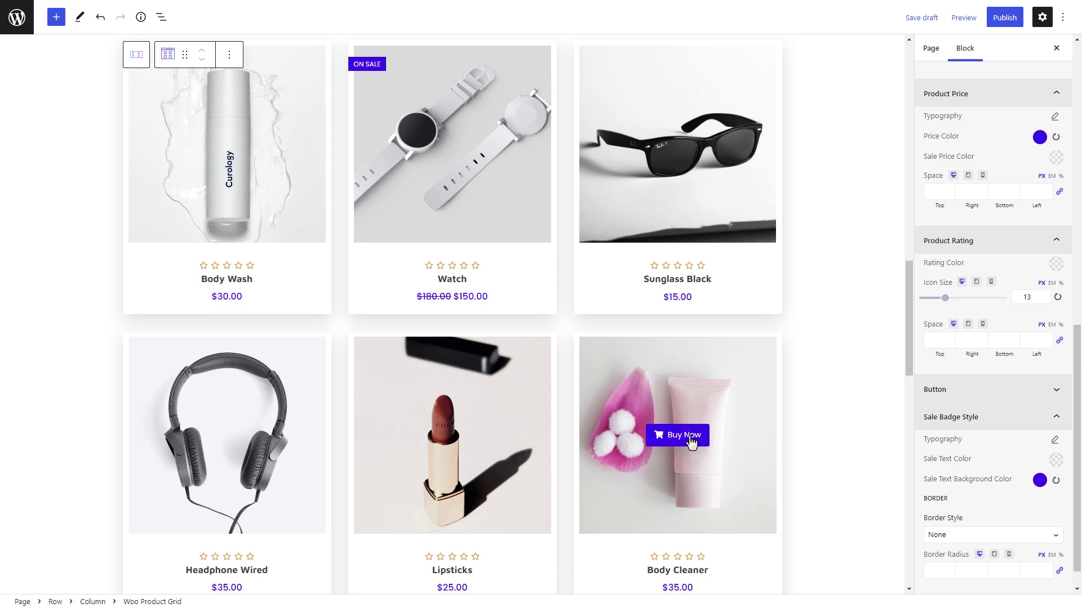
# Publish the page and view it on the live site.
pyautogui.scroll(-3, 723, 447)
pyautogui.moveTo(910, 360); pyautogui.dragTo(905, 313)
pyautogui.click(1004, 17)
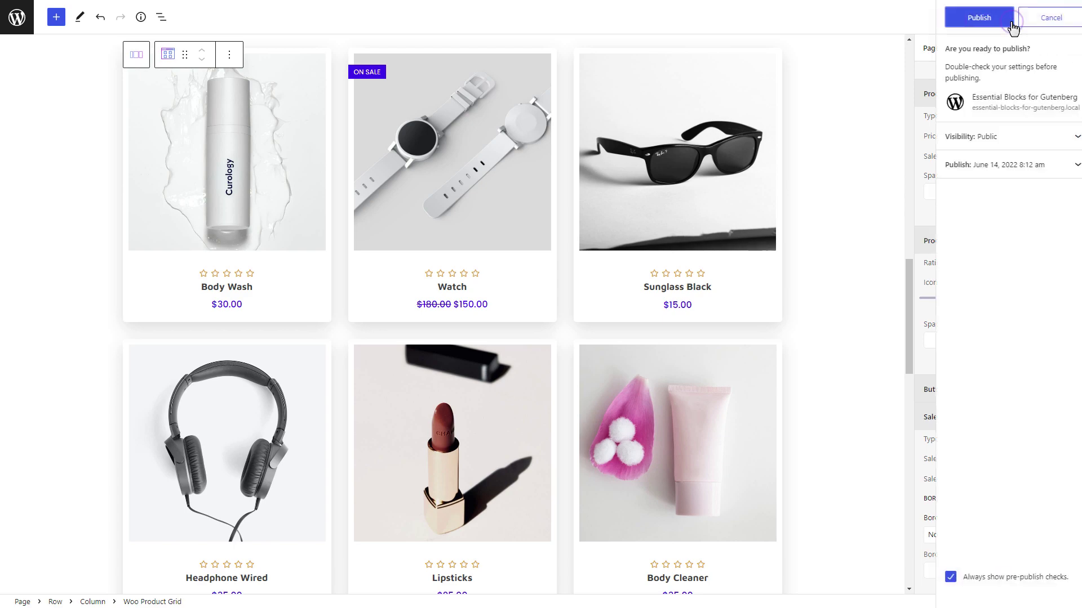
pyautogui.click(980, 18)
pyautogui.click(972, 142)
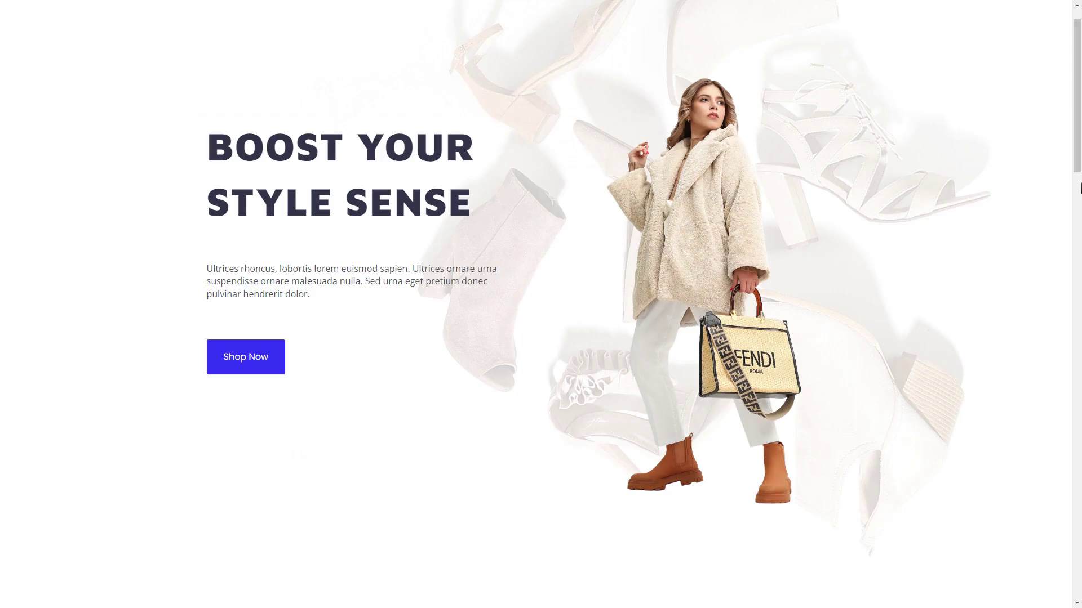
# Scroll the live page past the hero banner to the three-column New Arrivals grid.
pyautogui.scroll(-9, 1080, 187)
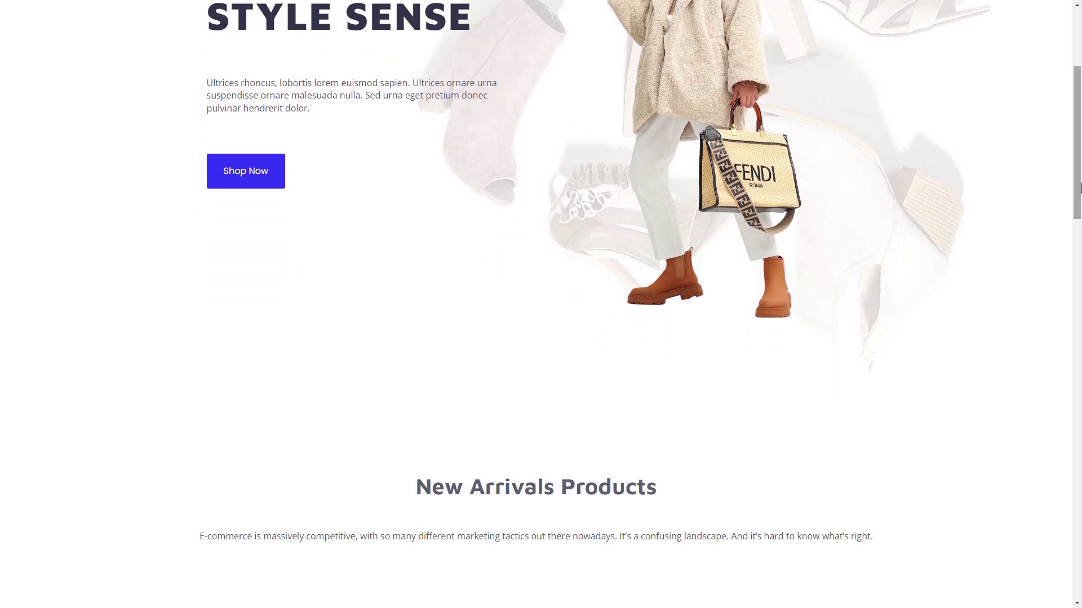
pyautogui.scroll(-5, 1080, 187)
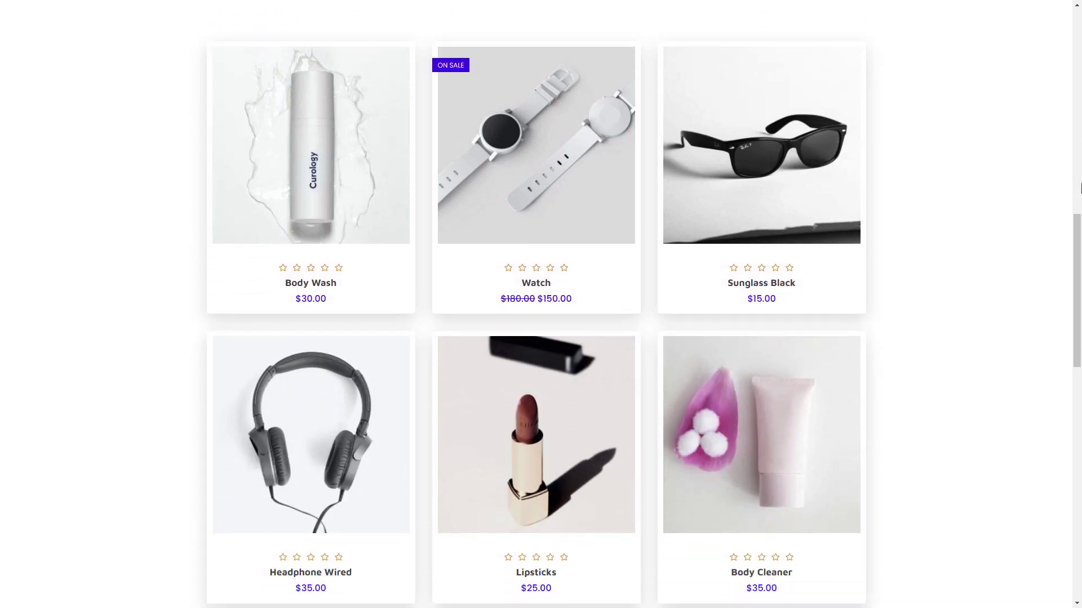
pyautogui.moveTo(1078, 213)
pyautogui.mouseDown()
pyautogui.moveTo(1075, 301)
pyautogui.moveTo(1077, 232)
pyautogui.mouseUp()
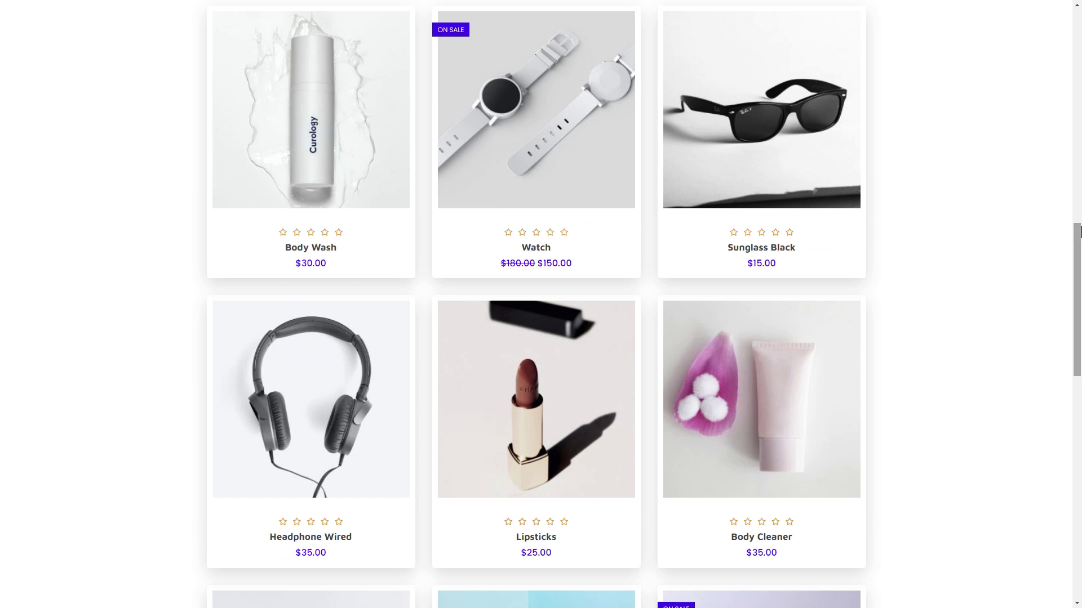